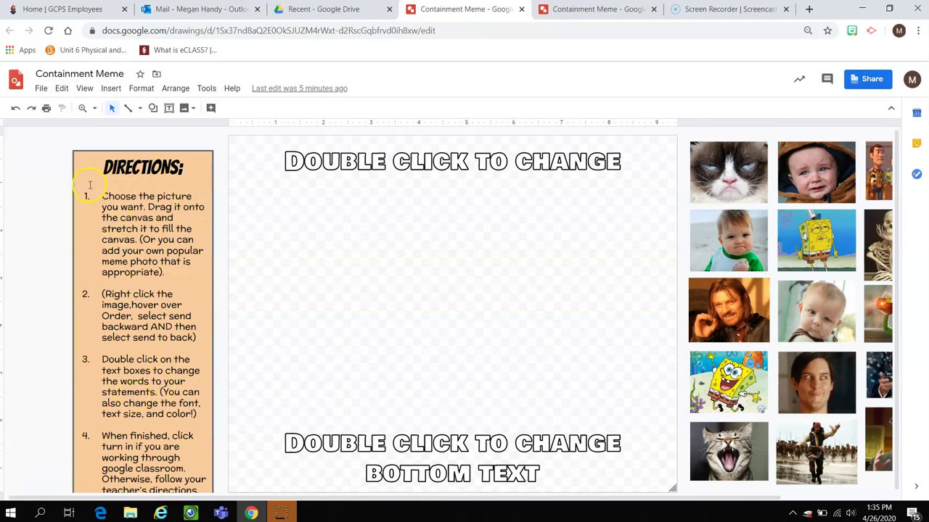
# - Select the Directions text box and point to its first step
pyautogui.moveTo(87, 168); pyautogui.dragTo(87, 154)
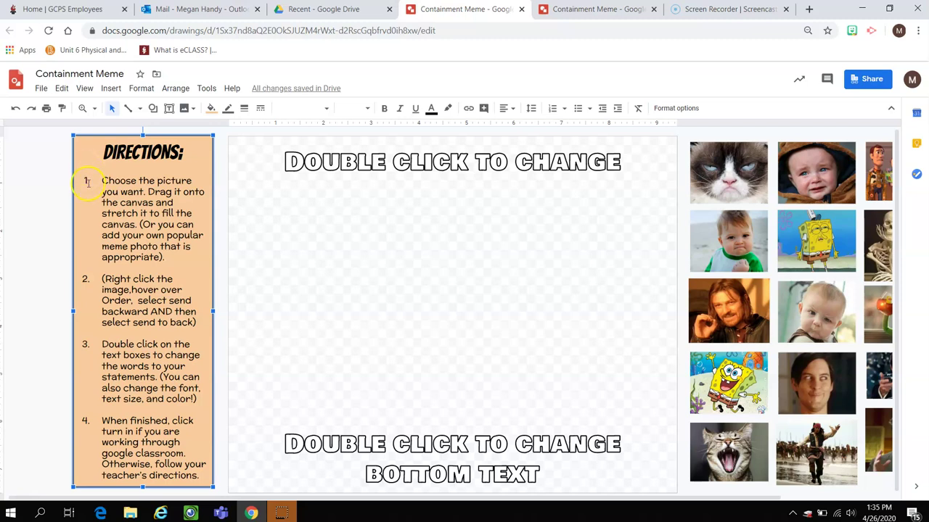
pyautogui.click(127, 177)
pyautogui.click(102, 179)
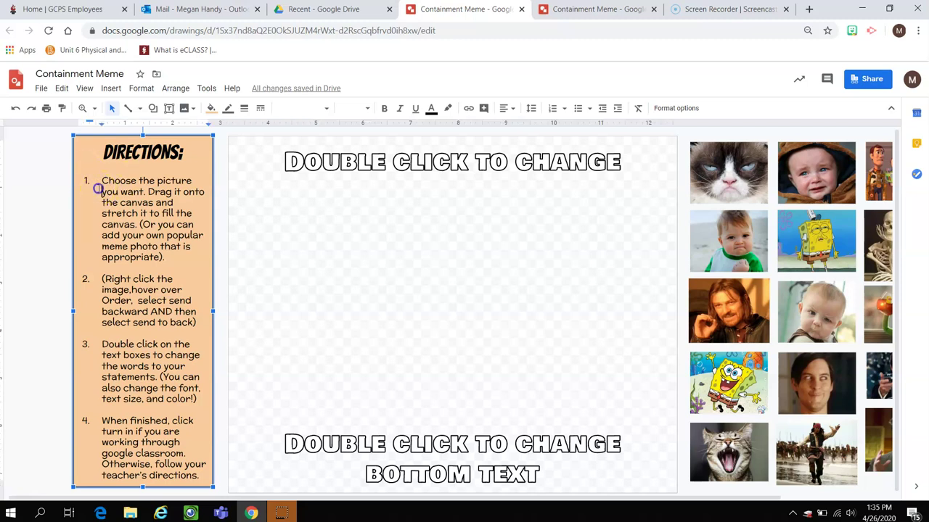
pyautogui.click(99, 181)
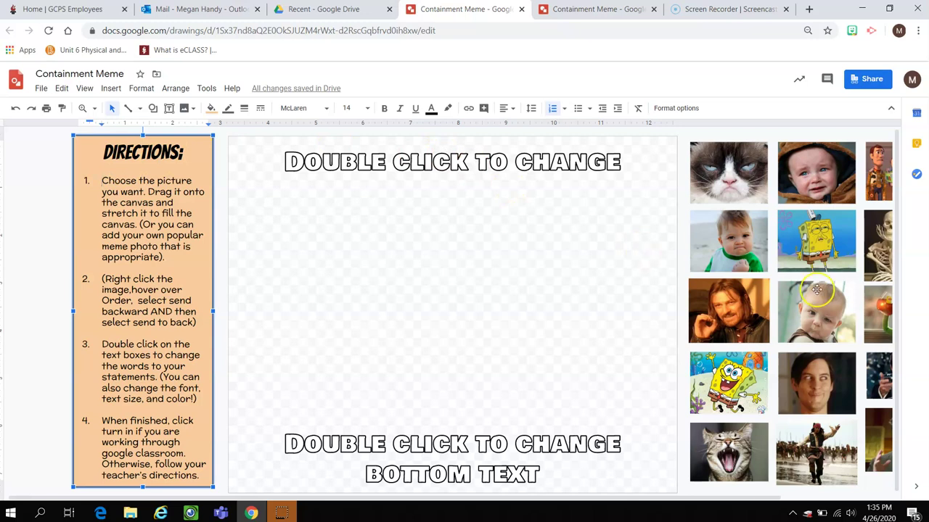
# - Place the cheering woman photo on the canvas and stretch it across the canvas
pyautogui.hscroll(1, 816, 289)
pyautogui.hscroll(3, 816, 289)
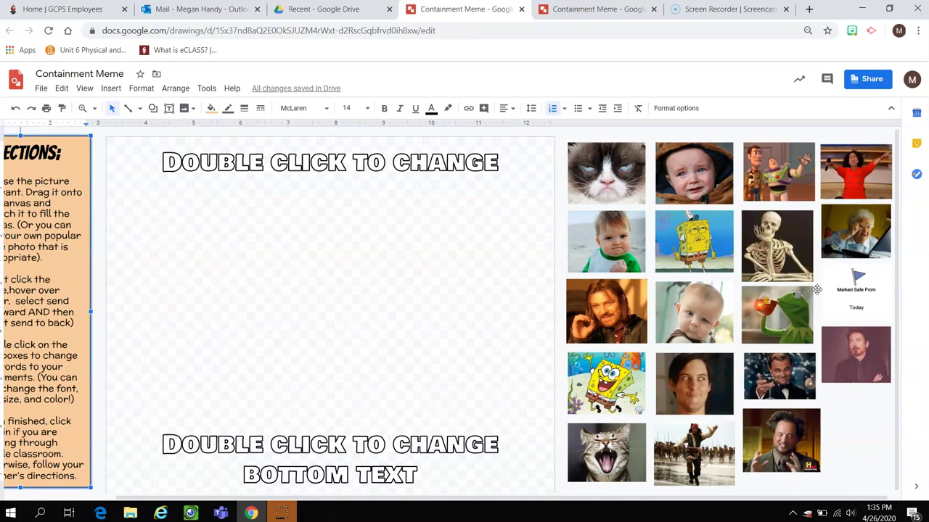
pyautogui.moveTo(821, 178); pyautogui.dragTo(127, 179)
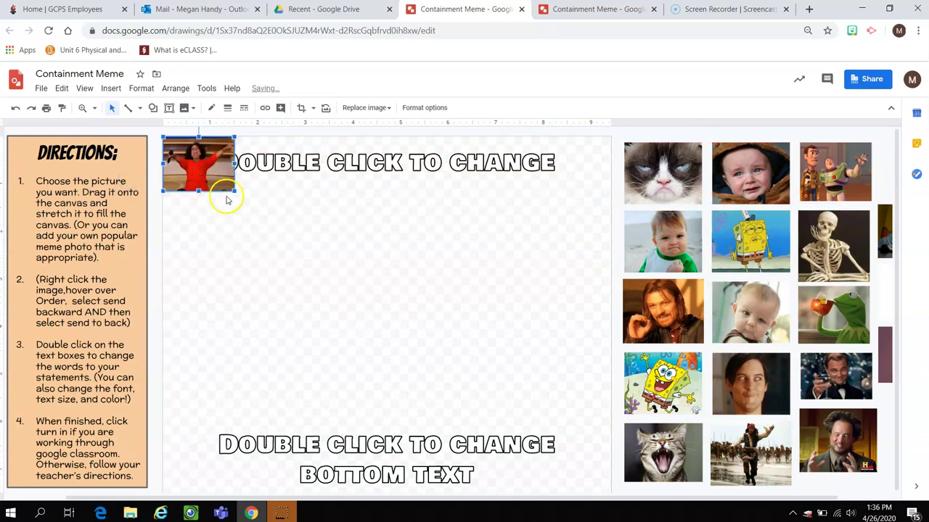
pyautogui.moveTo(233, 190); pyautogui.dragTo(570, 478)
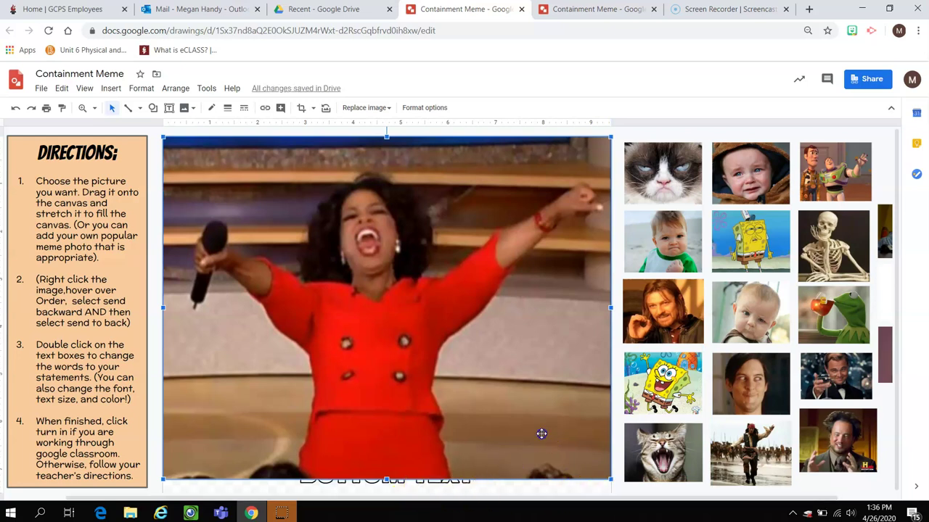
# - Undo the stray moves and nudge the photo down to cover the canvas fully
pyautogui.moveTo(541, 433); pyautogui.dragTo(542, 438)
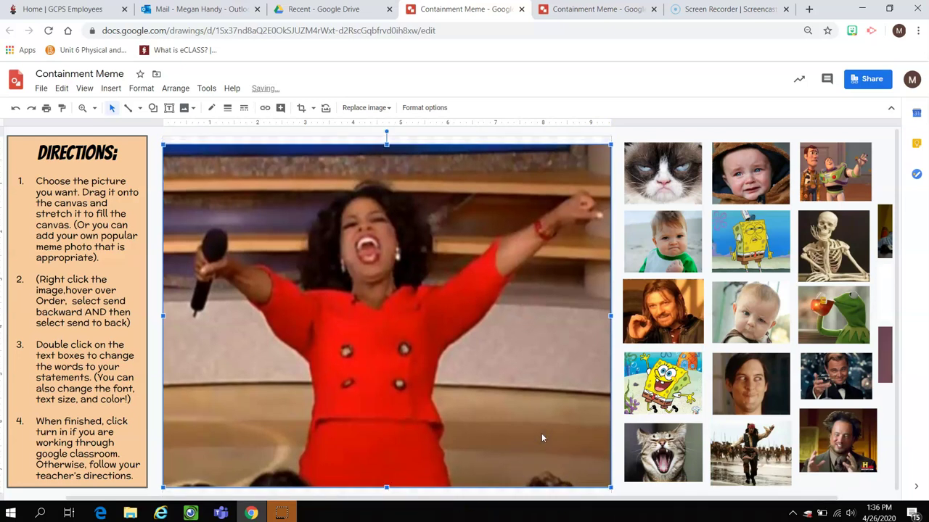
pyautogui.hotkey('ctrl', 'z')
pyautogui.click(387, 476)
pyautogui.moveTo(387, 477); pyautogui.dragTo(387, 492)
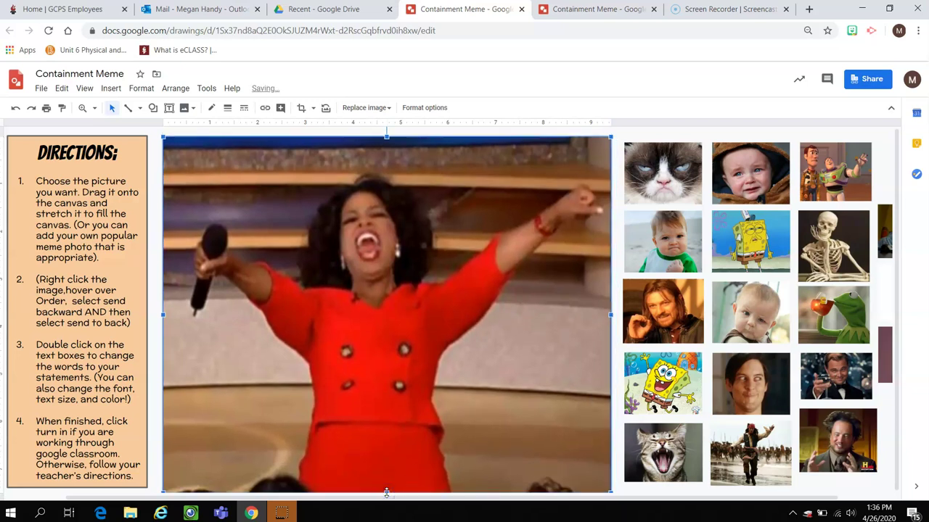
pyautogui.click(13, 111)
pyautogui.click(497, 300)
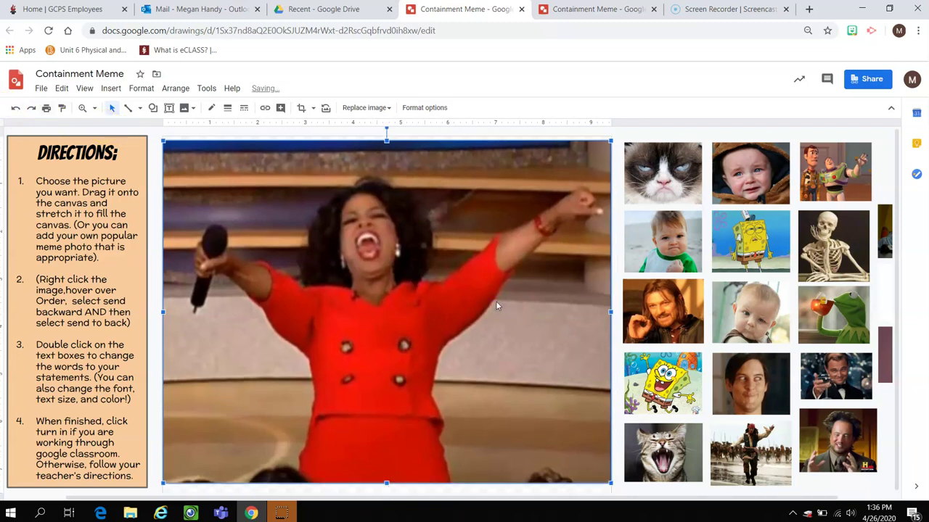
pyautogui.press('Down')
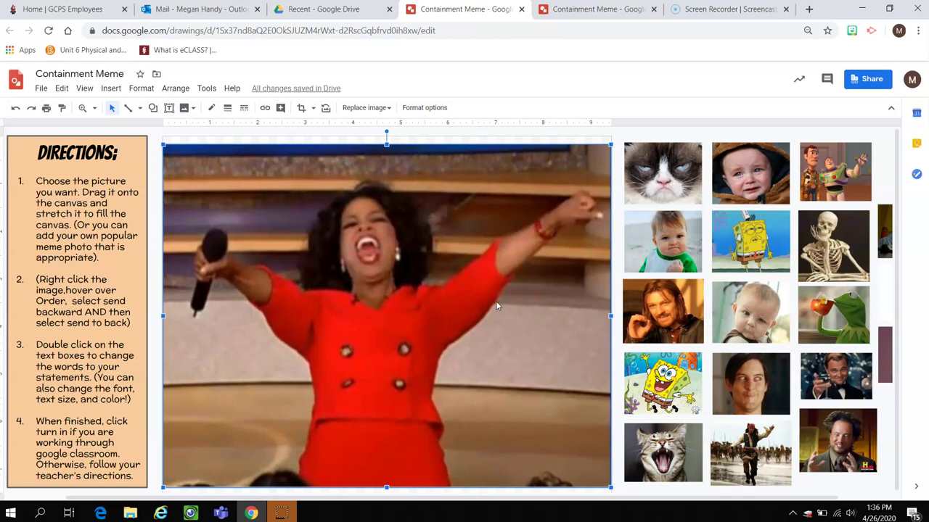
# - Send the photo one layer backward via Order > Send backward
pyautogui.click(73, 280)
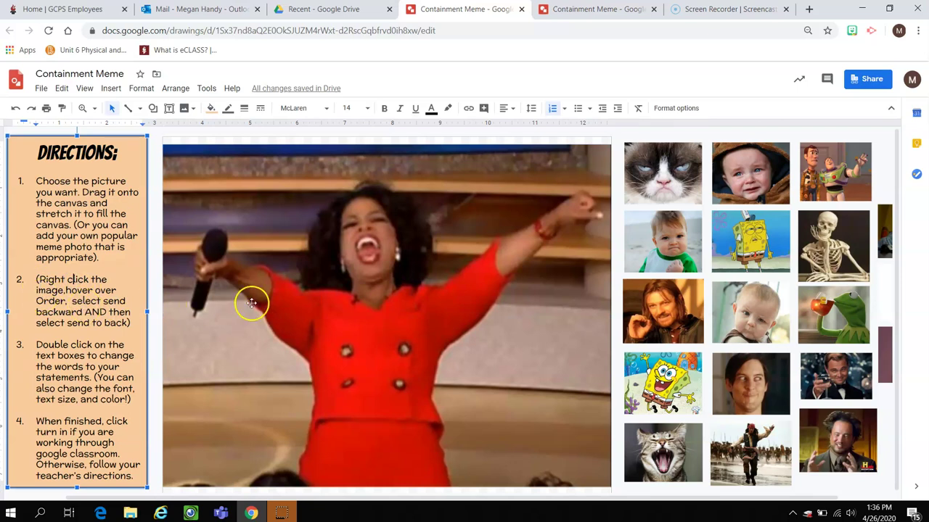
pyautogui.rightClick(295, 307)
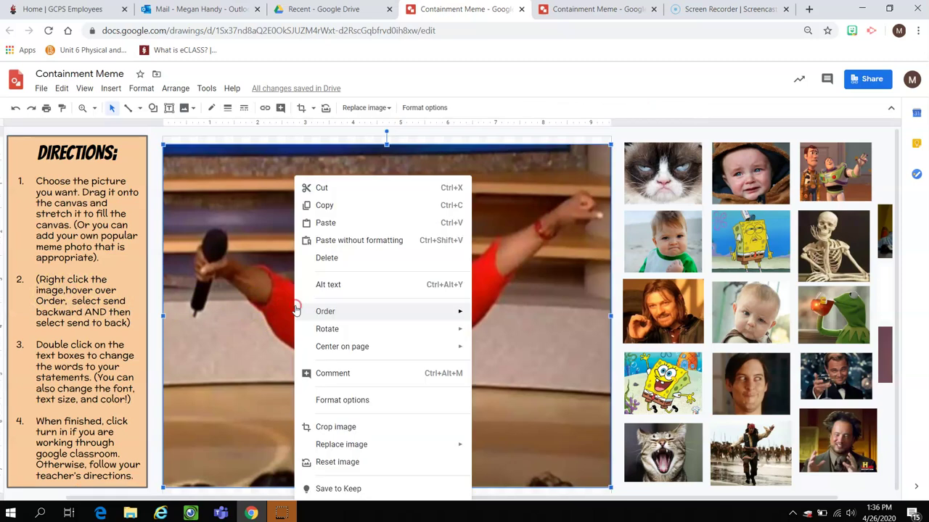
pyautogui.moveTo(296, 311)
pyautogui.click(325, 312)
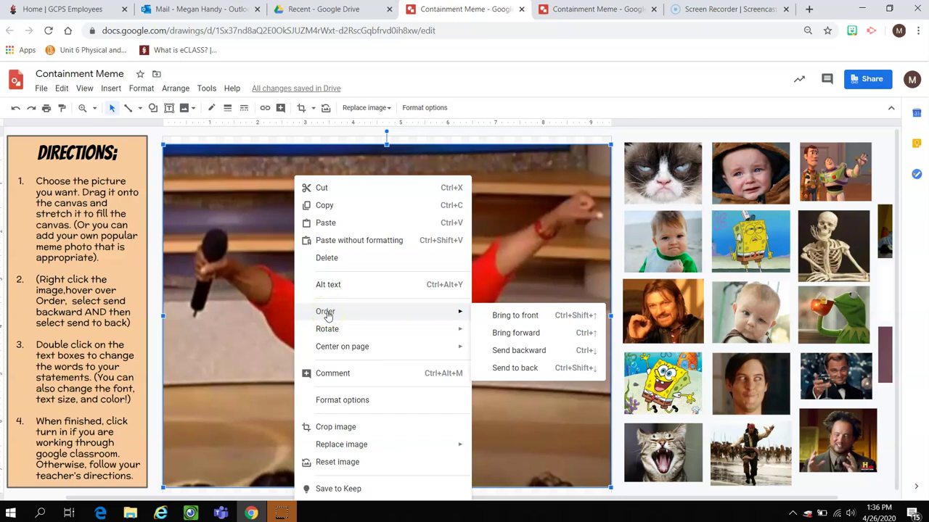
pyautogui.click(512, 352)
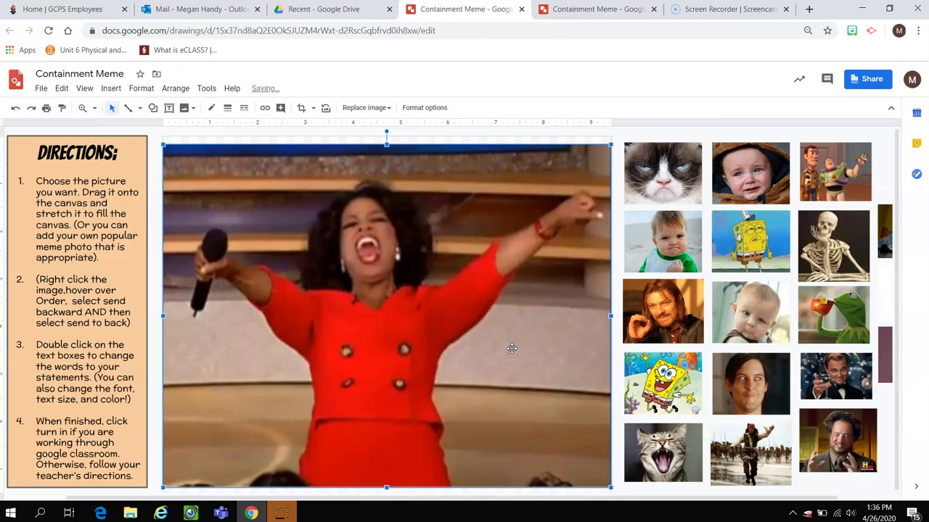
# - Send the photo behind all other objects with Order > Send to back
pyautogui.click(273, 295)
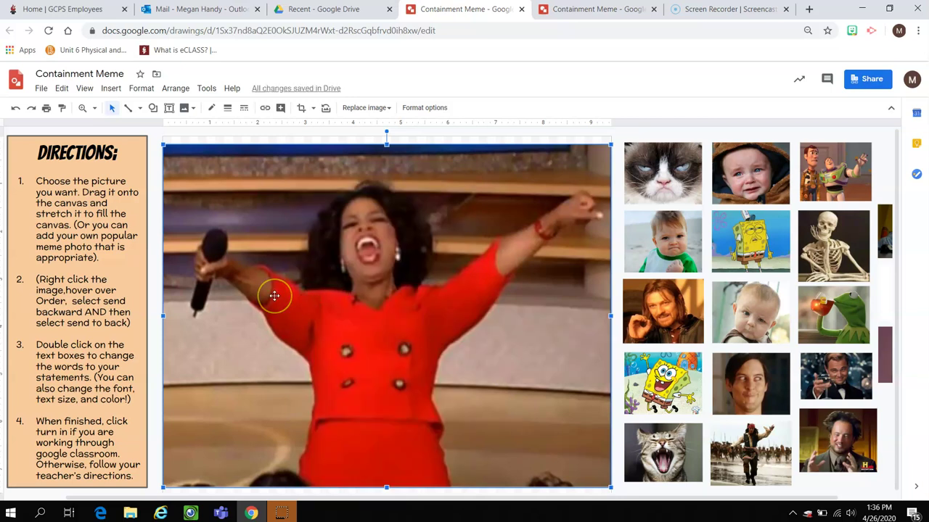
pyautogui.rightClick(274, 295)
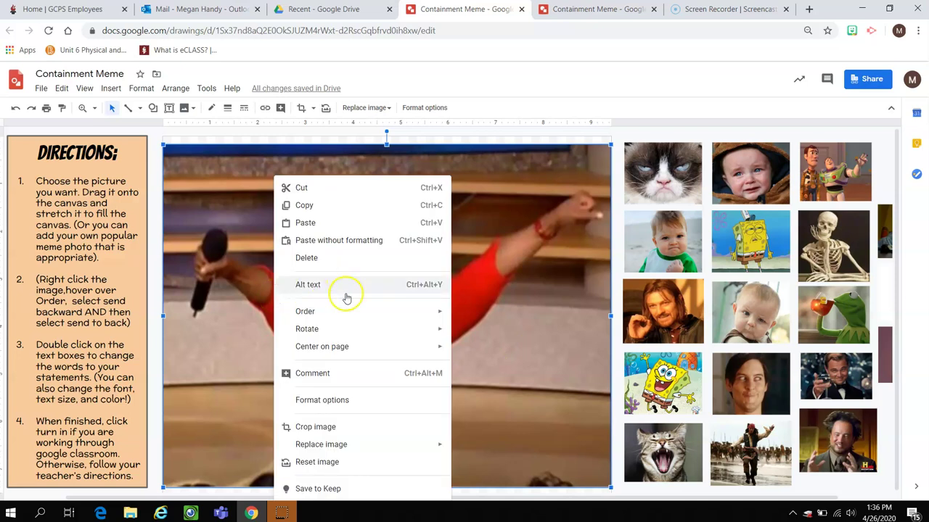
pyautogui.moveTo(345, 314)
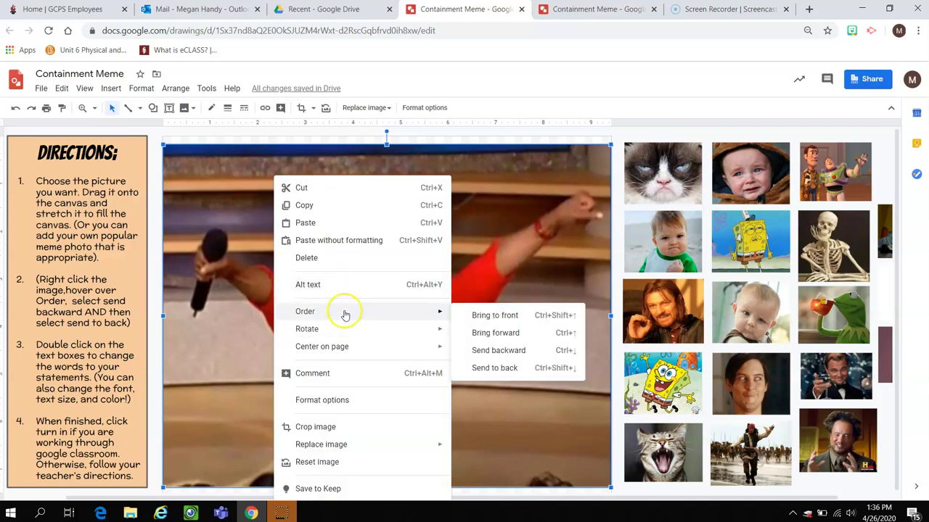
pyautogui.click(479, 368)
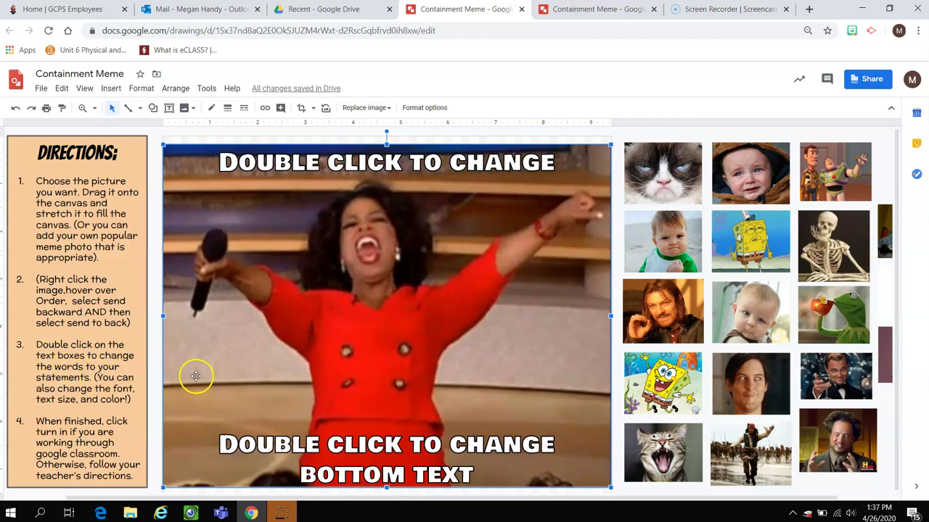
# - Replace the top caption with 'Who's ready to contain communism?' and shift it left
pyautogui.doubleClick(347, 165)
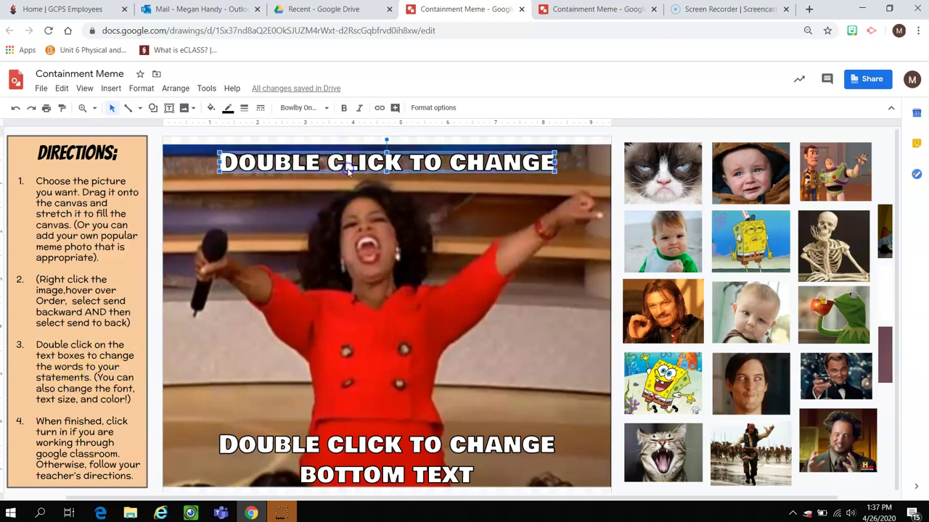
pyautogui.click(307, 164)
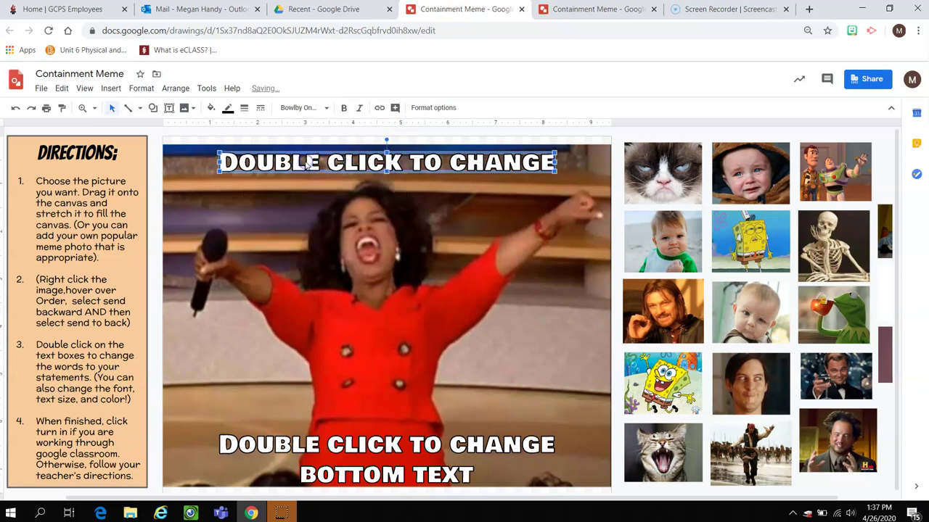
pyautogui.doubleClick(307, 164)
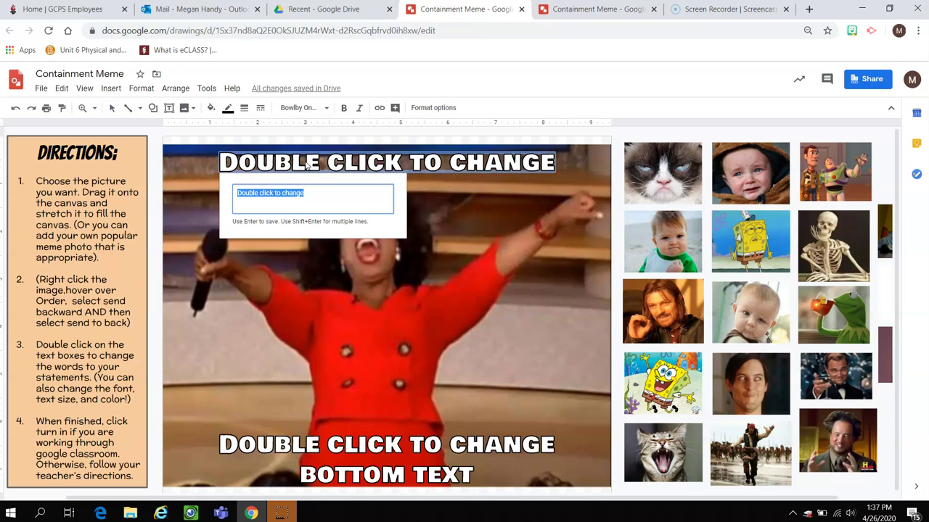
pyautogui.write("Who's ready to contain")
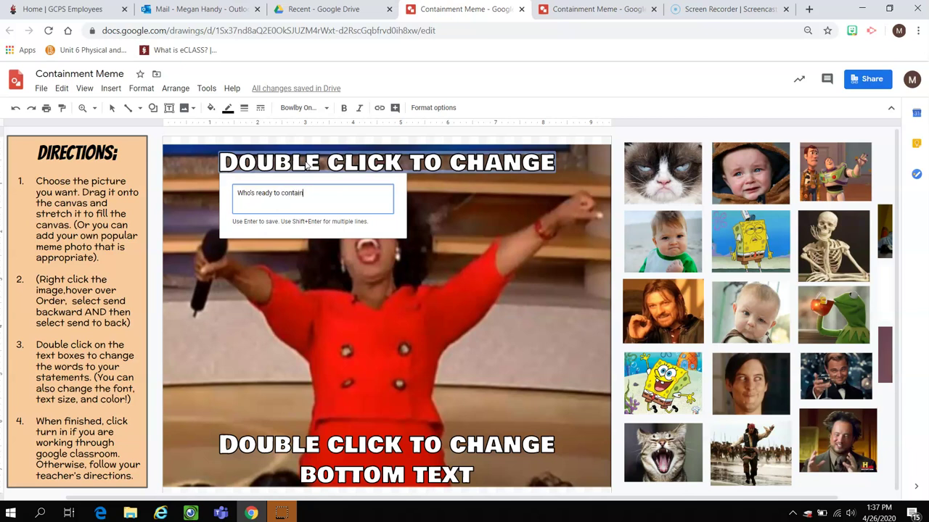
pyautogui.write(' communism?')
pyautogui.press('Return')
pyautogui.click(278, 162)
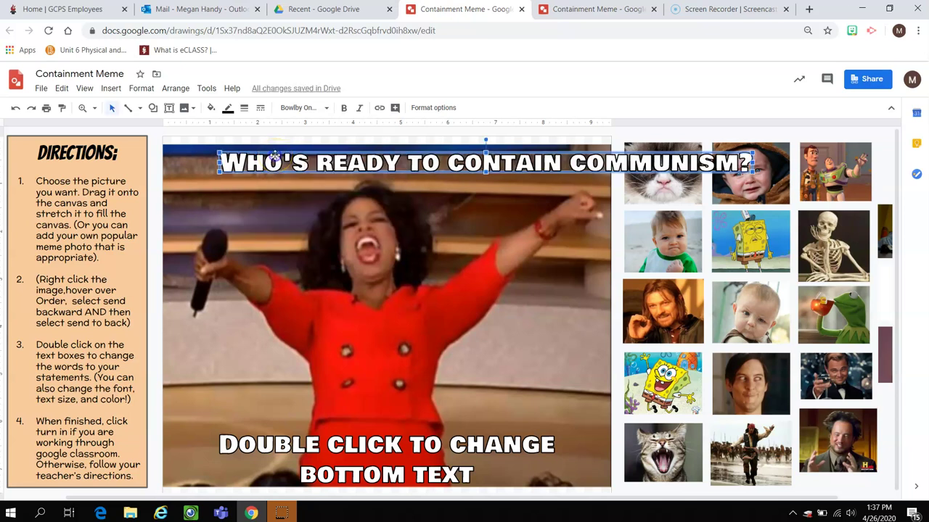
pyautogui.moveTo(275, 155); pyautogui.dragTo(277, 161)
pyautogui.press('Left')
pyautogui.press('Left')
pyautogui.press('Left')
pyautogui.press('Left')
pyautogui.press('Left')
pyautogui.press('Left')
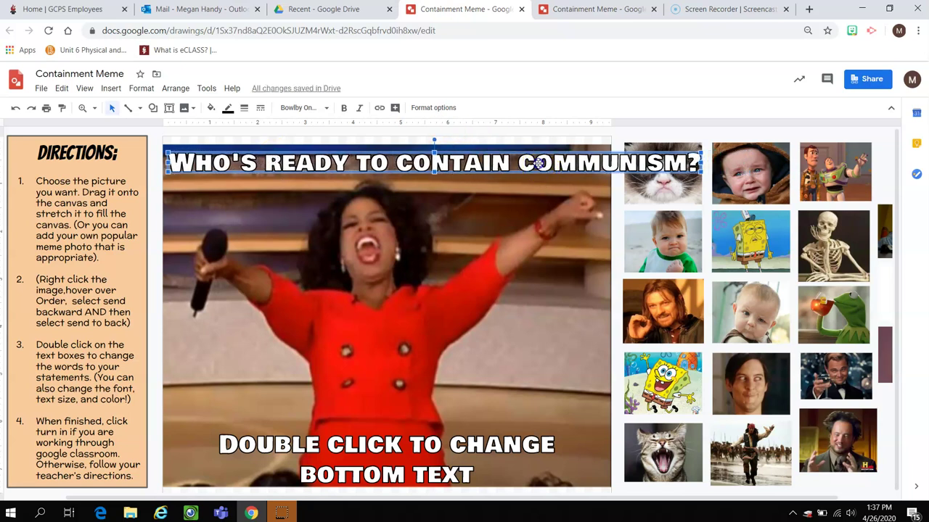
# - Break the top caption so 'communism?' sits on a second line
pyautogui.doubleClick(538, 164)
pyautogui.click(250, 192)
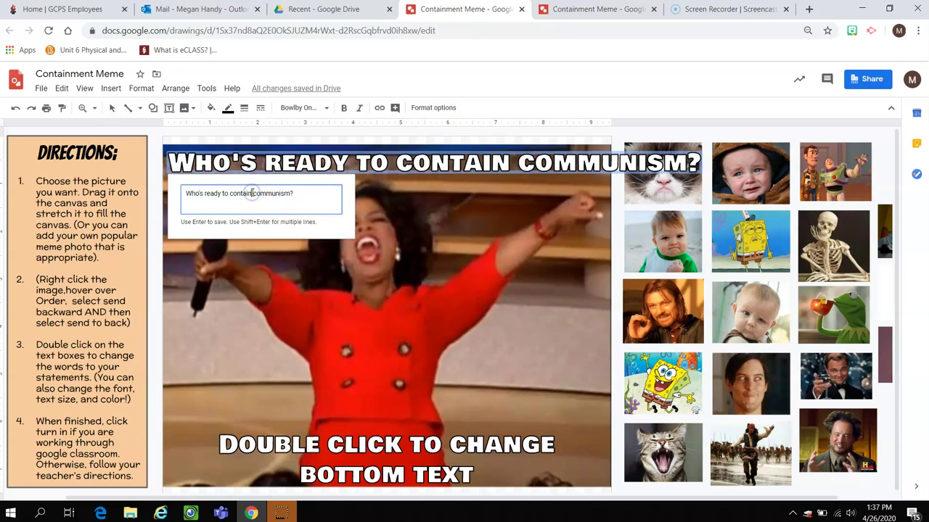
pyautogui.press('Return')
pyautogui.doubleClick(504, 166)
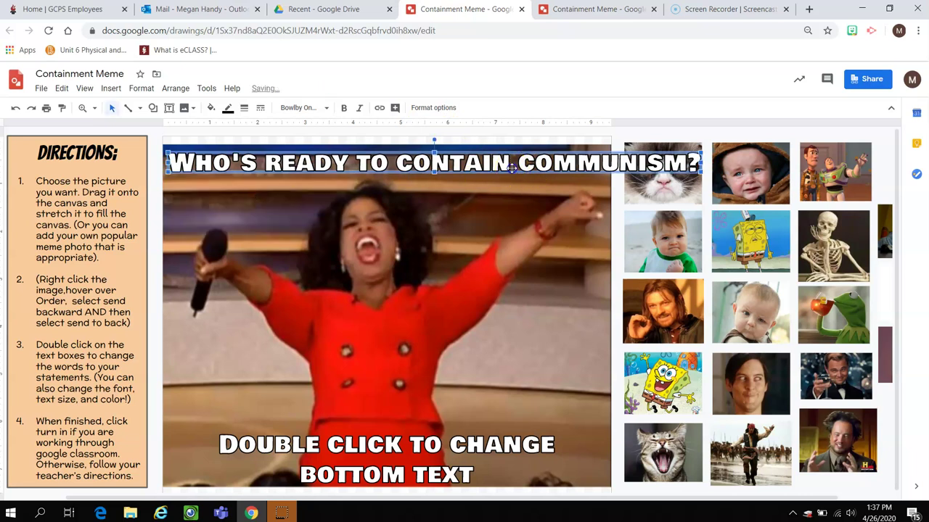
pyautogui.click(253, 194)
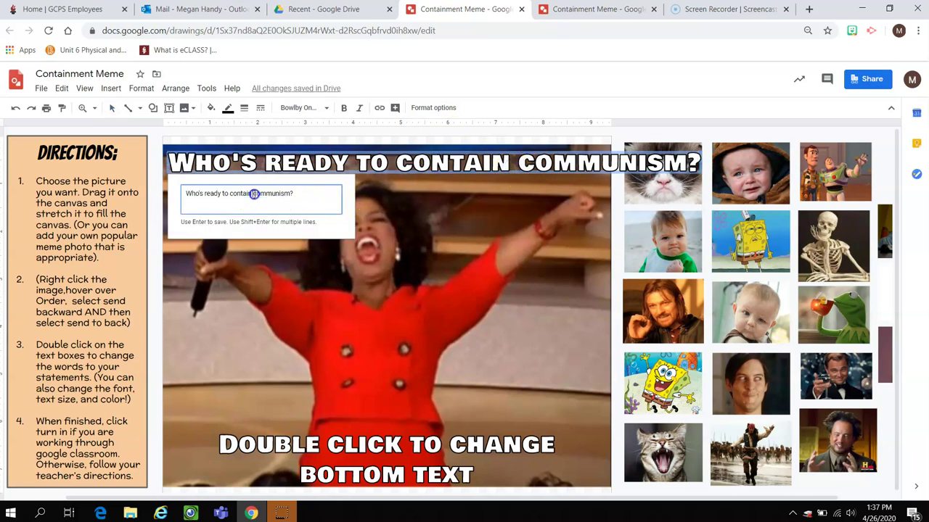
pyautogui.hotkey('shift', 'Return')
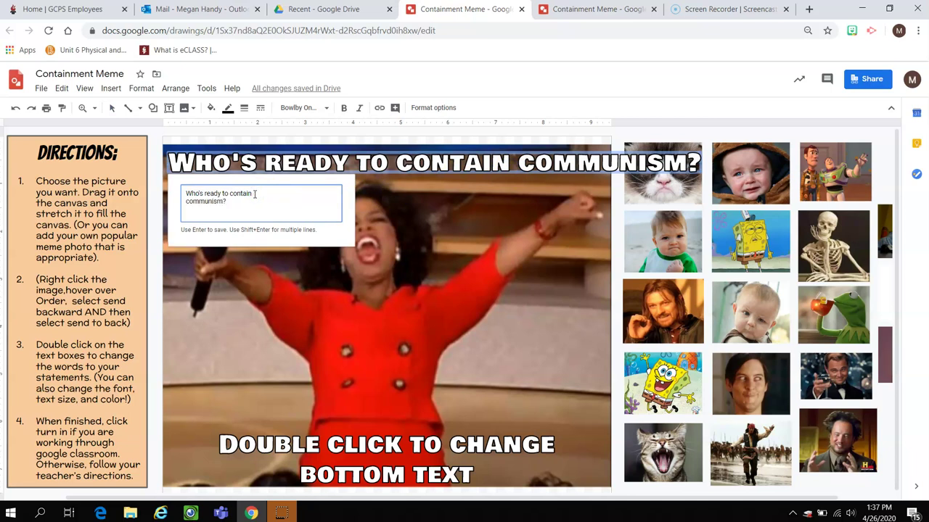
pyautogui.press('BackSpace')
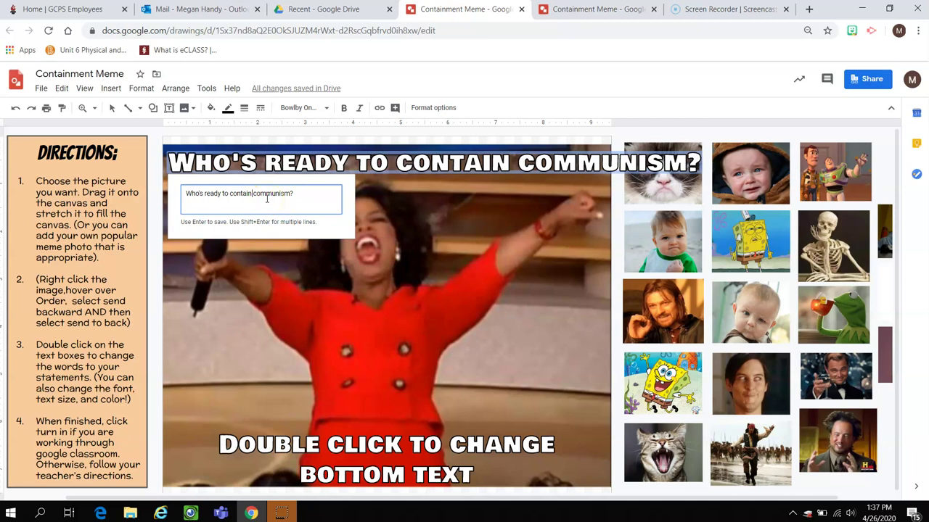
pyautogui.hotkey('shift', 'Return')
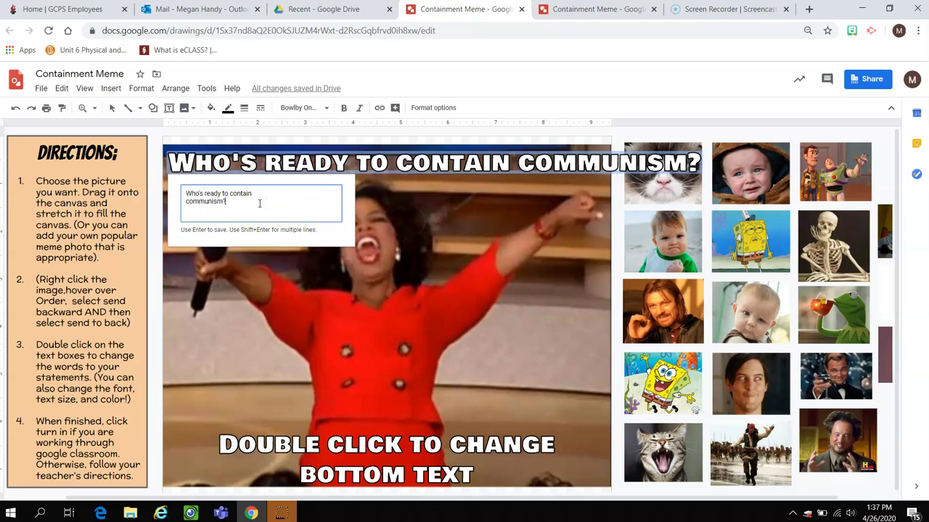
pyautogui.press('Return')
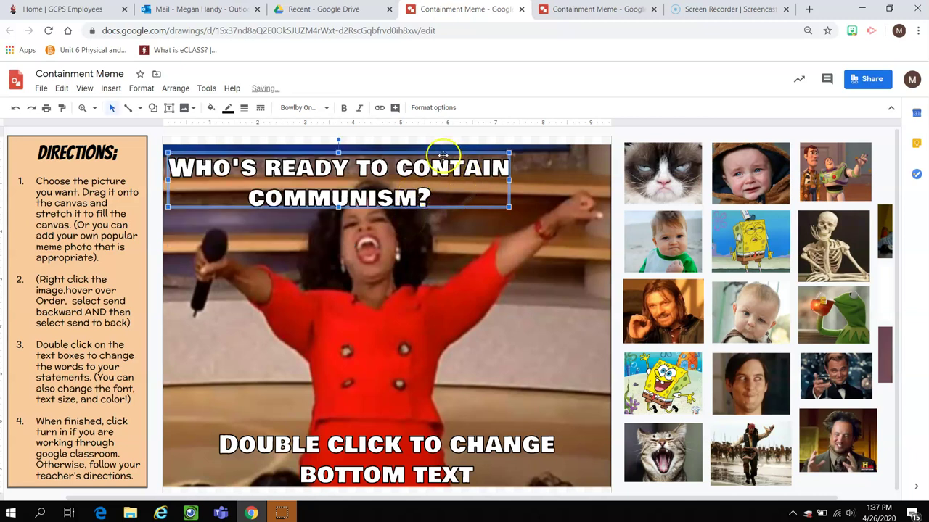
# - Nudge the two-line top caption right and up into its final position
pyautogui.moveTo(438, 154); pyautogui.dragTo(444, 161)
pyautogui.press('Right')
pyautogui.press('Right')
pyautogui.press('Up')
pyautogui.press('Up')
pyautogui.press('Up')
pyautogui.press('Up')
pyautogui.press('Down')
pyautogui.press('Down')
pyautogui.press('Down')
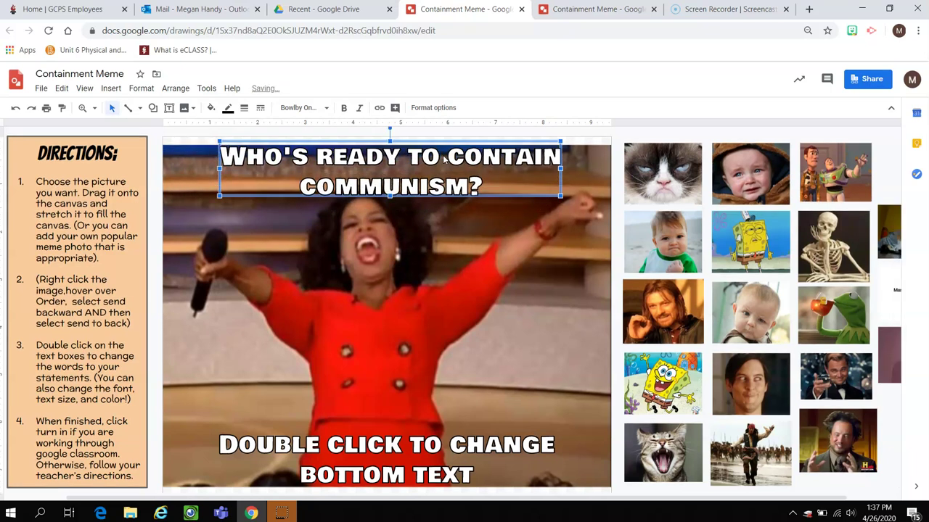
pyautogui.press('Up')
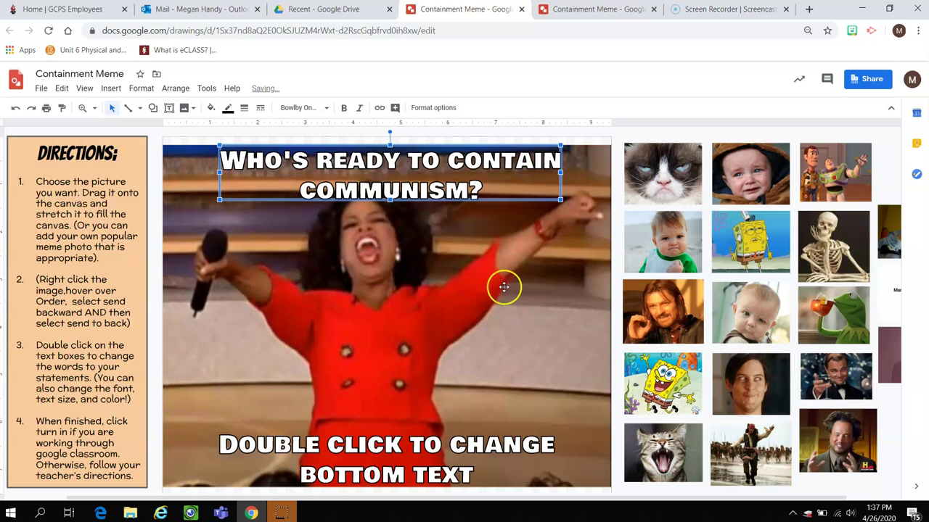
pyautogui.click(508, 314)
# - Replace the bottom placeholder with 'The U.S. will in Korea and Vietnam' and shift it left
pyautogui.doubleClick(394, 443)
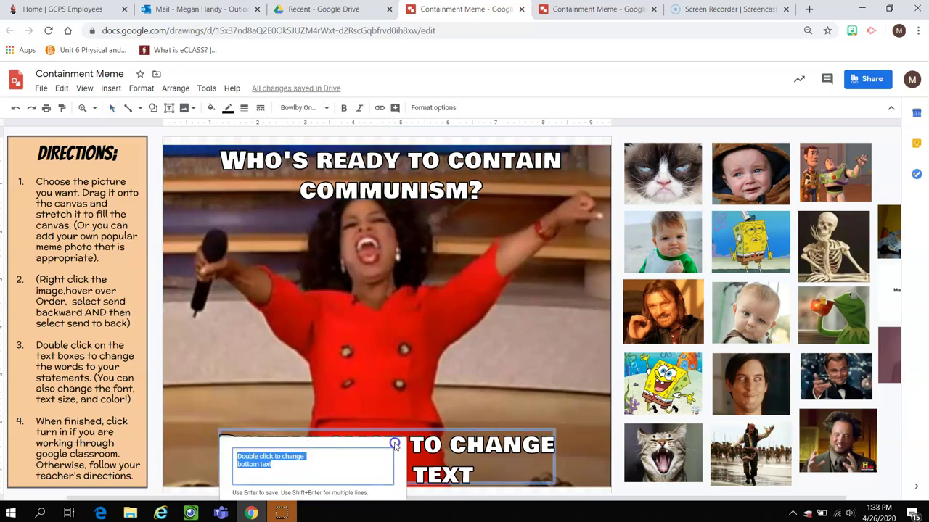
pyautogui.click(363, 440)
pyautogui.doubleClick(367, 441)
pyautogui.click(274, 461)
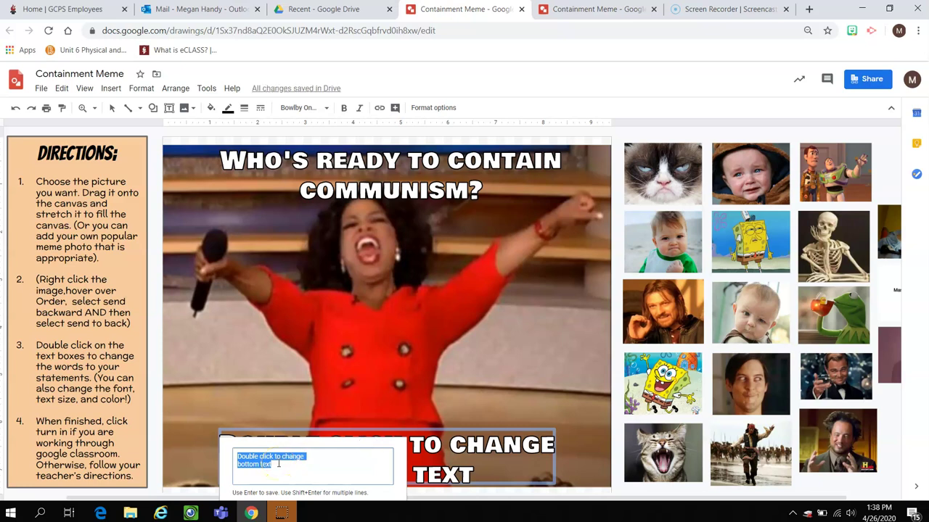
pyautogui.click(278, 463)
pyautogui.tripleClick(266, 465)
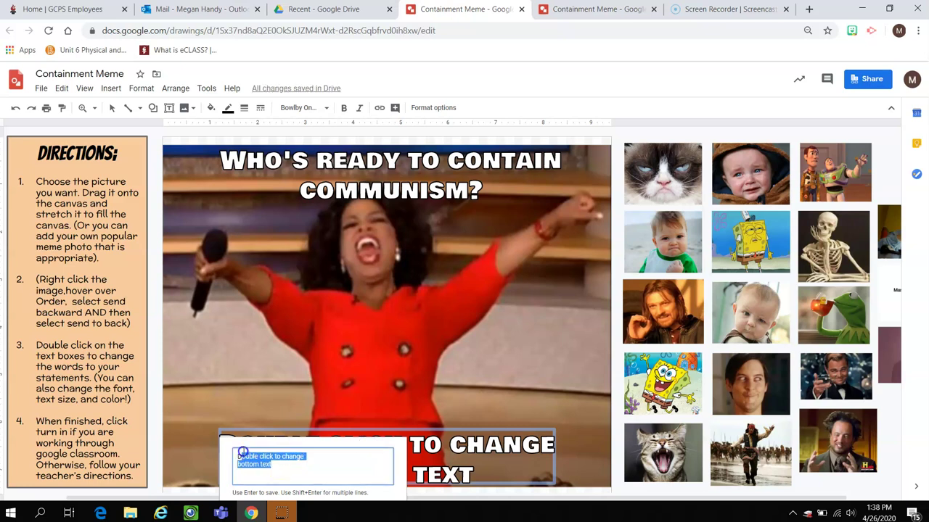
pyautogui.write('The U.S. w')
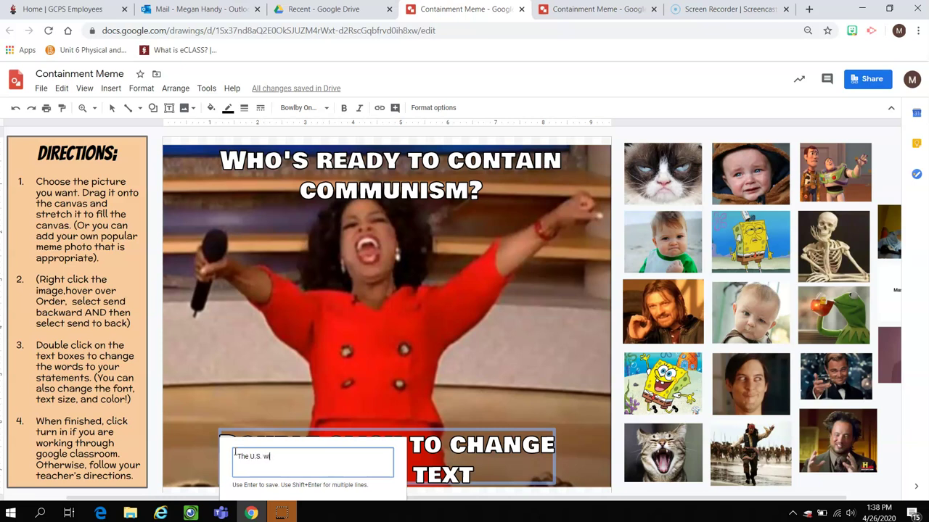
pyautogui.write('ill in Korea and Vietnam')
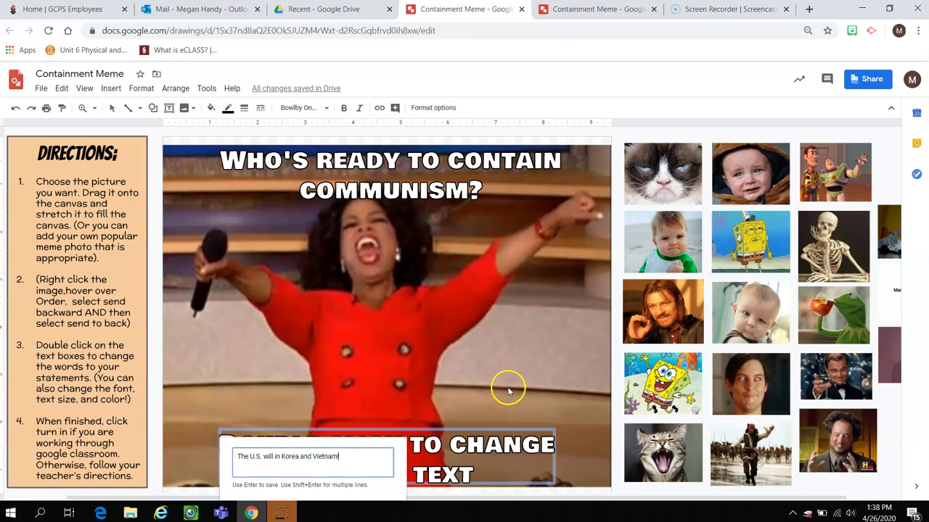
pyautogui.press('Return')
pyautogui.press('Left')
pyautogui.press('Left')
pyautogui.press('Left')
pyautogui.press('Left')
pyautogui.press('Left')
pyautogui.press('Left')
pyautogui.press('Left')
pyautogui.press('Left')
pyautogui.press('Left')
pyautogui.press('Left')
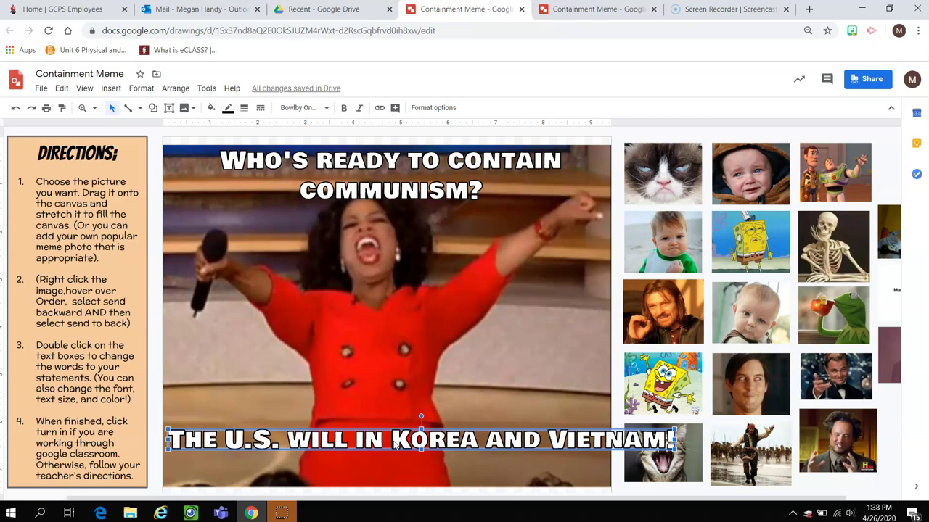
# - Narrow the bottom caption box to fit the photo and nudge it into place near the bottom edge
pyautogui.doubleClick(398, 444)
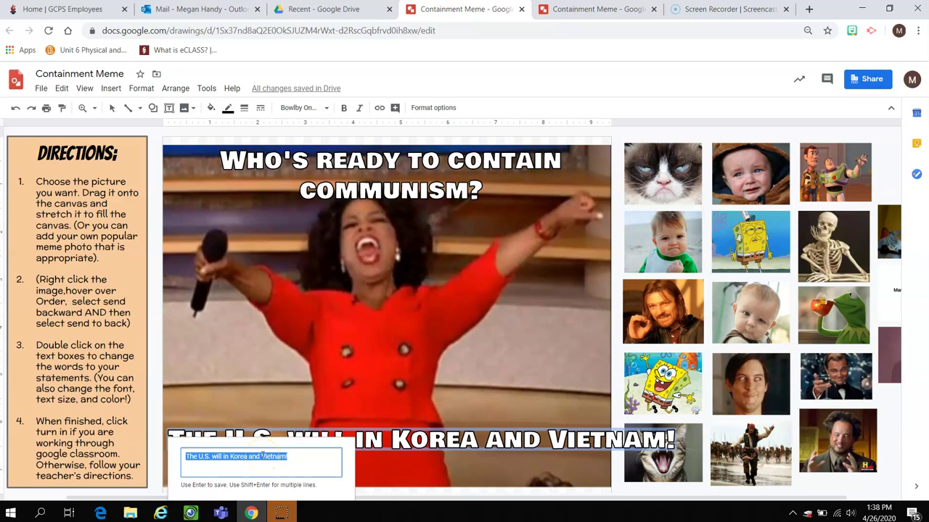
pyautogui.press('Return')
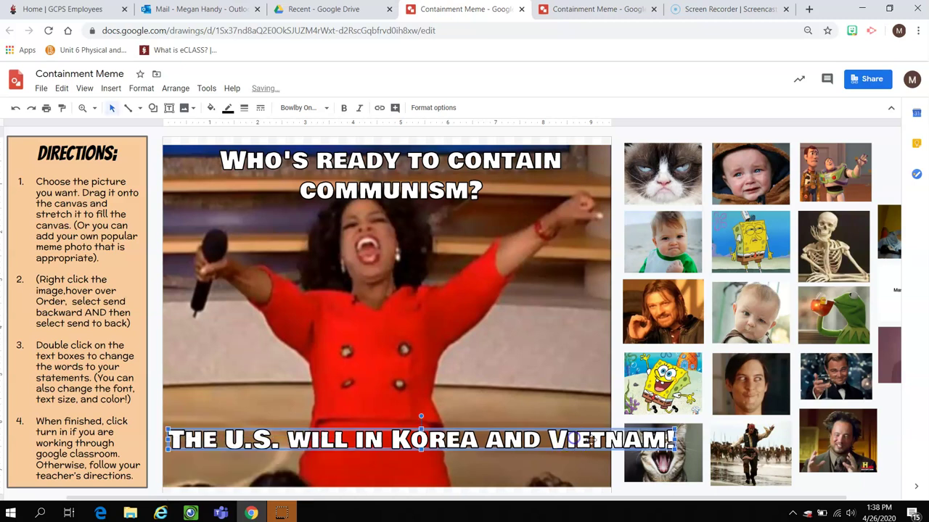
pyautogui.moveTo(673, 446); pyautogui.dragTo(600, 440)
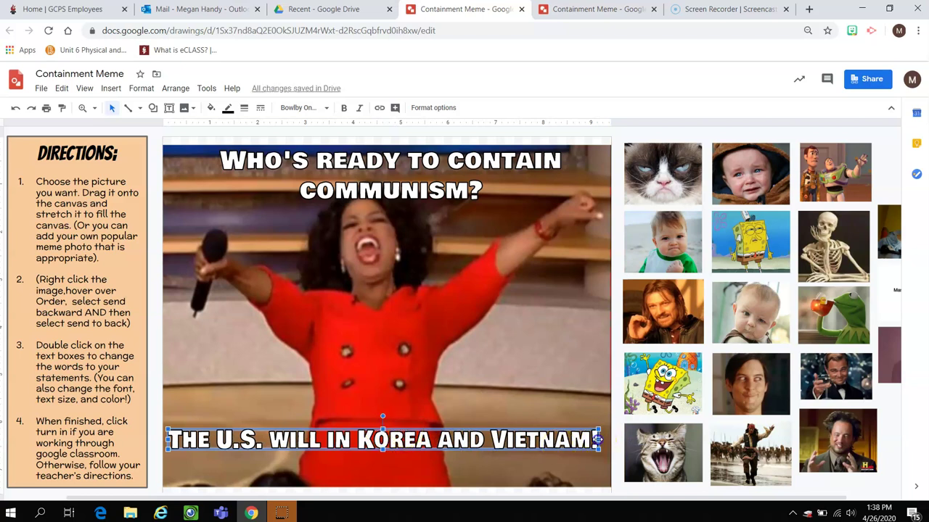
pyautogui.moveTo(530, 444); pyautogui.dragTo(564, 448)
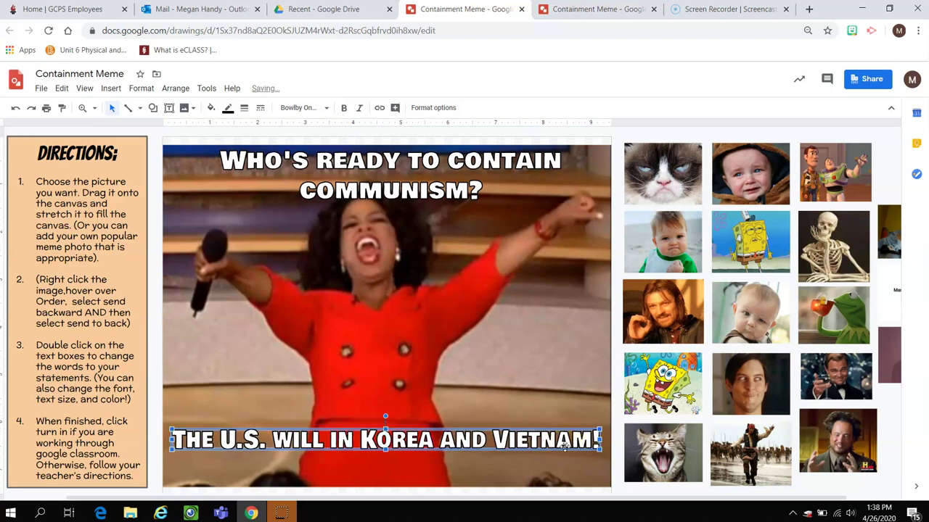
pyautogui.press('Down')
pyautogui.press('Down')
pyautogui.press('Down')
pyautogui.press('Down')
pyautogui.press('Down')
pyautogui.press('Down')
pyautogui.press('Down')
pyautogui.press('Down')
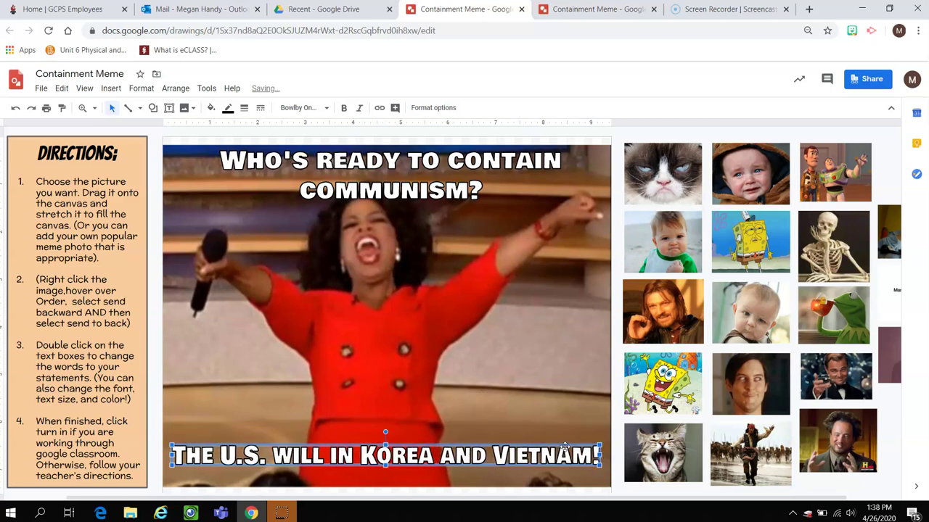
pyautogui.press('Up')
pyautogui.press('Up')
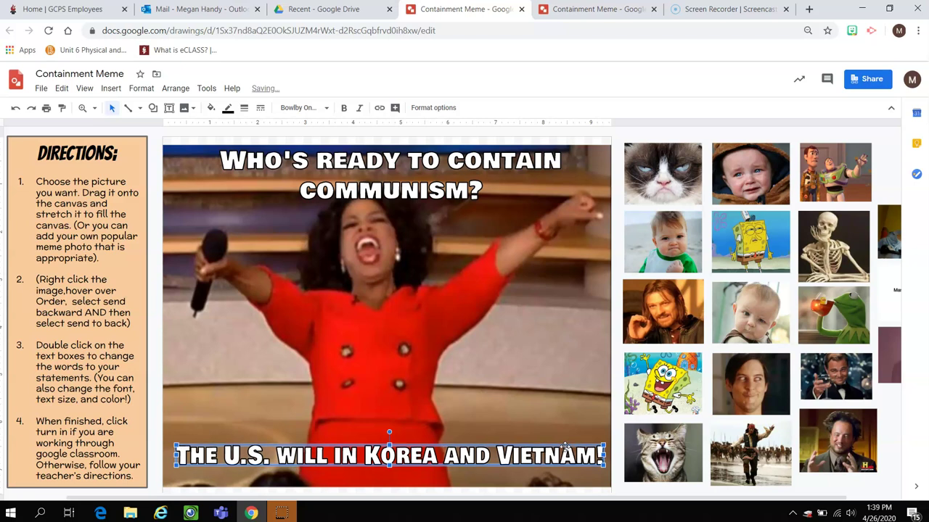
pyautogui.press('Left')
pyautogui.press('Left')
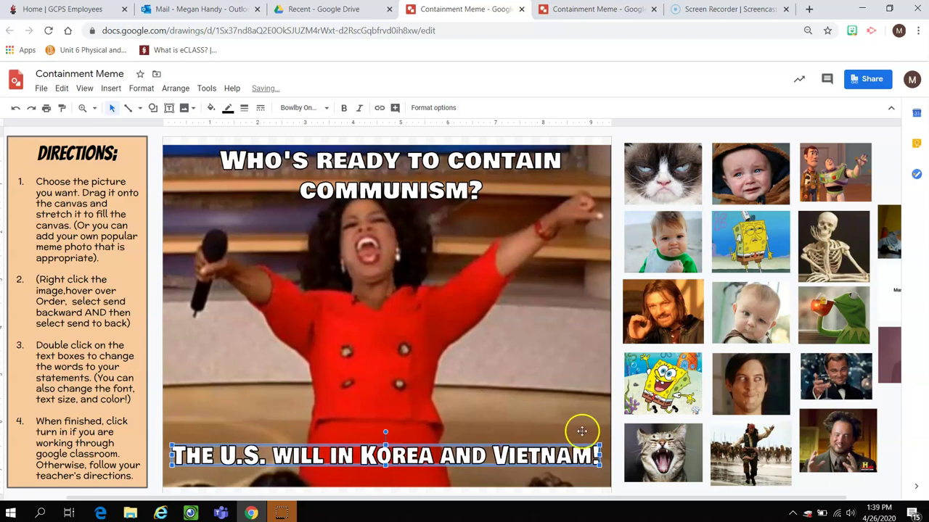
pyautogui.click(574, 376)
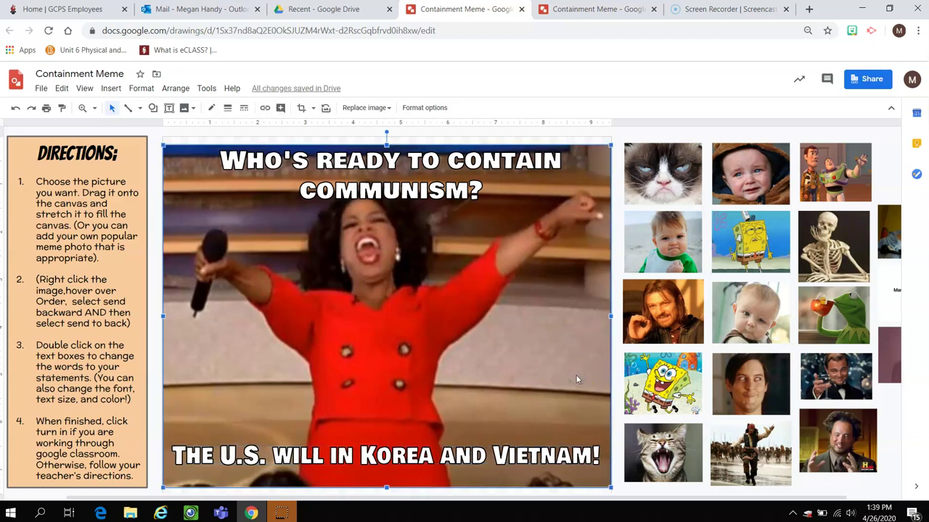